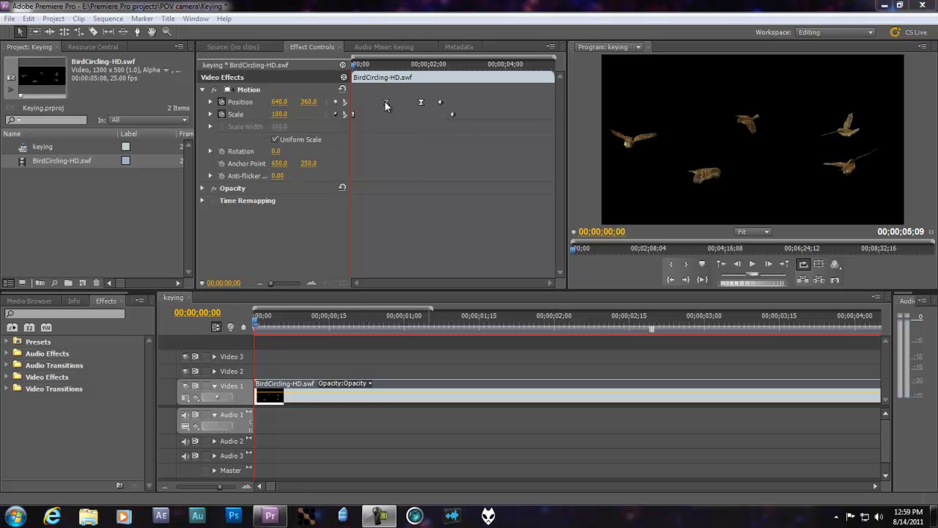
# Switch the bird clip's Scale keyframes to Linear interpolation and scrub to preview the scaling
pyautogui.rightClick(387, 104)
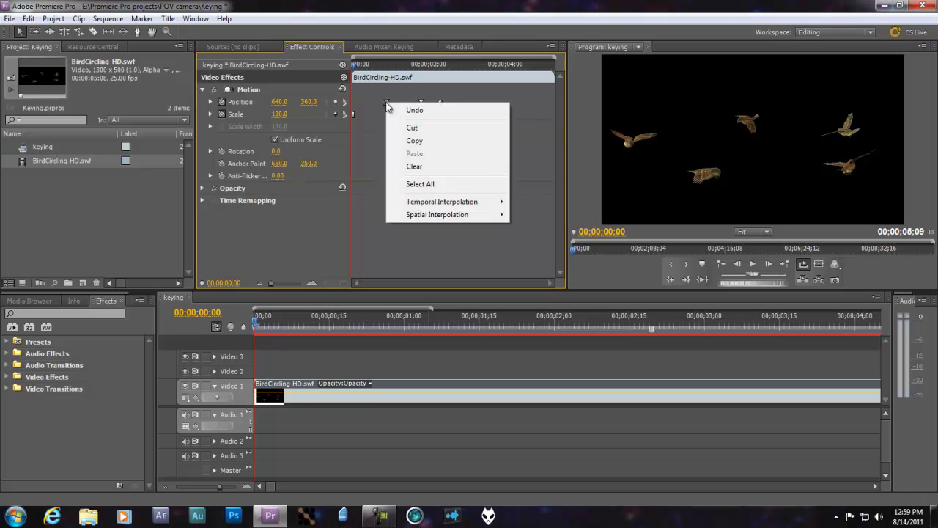
pyautogui.click(387, 83)
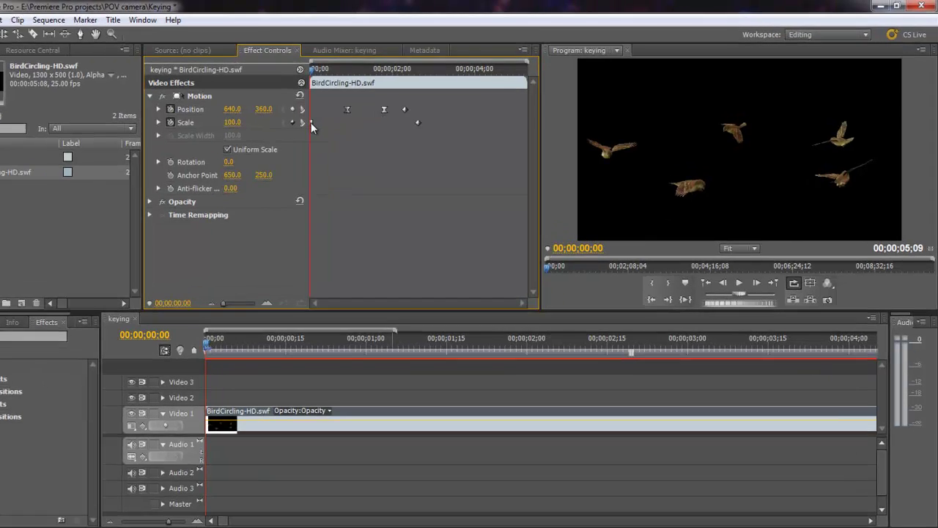
pyautogui.rightClick(353, 115)
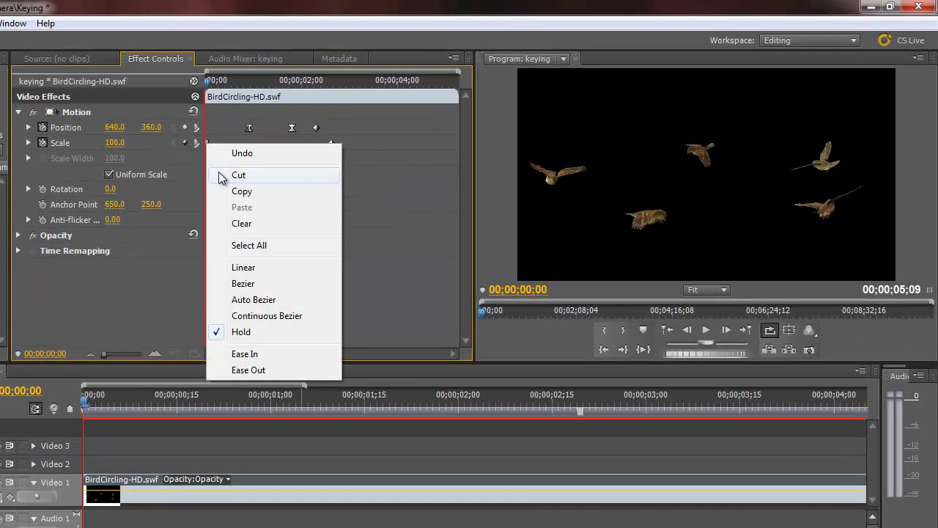
pyautogui.click(242, 269)
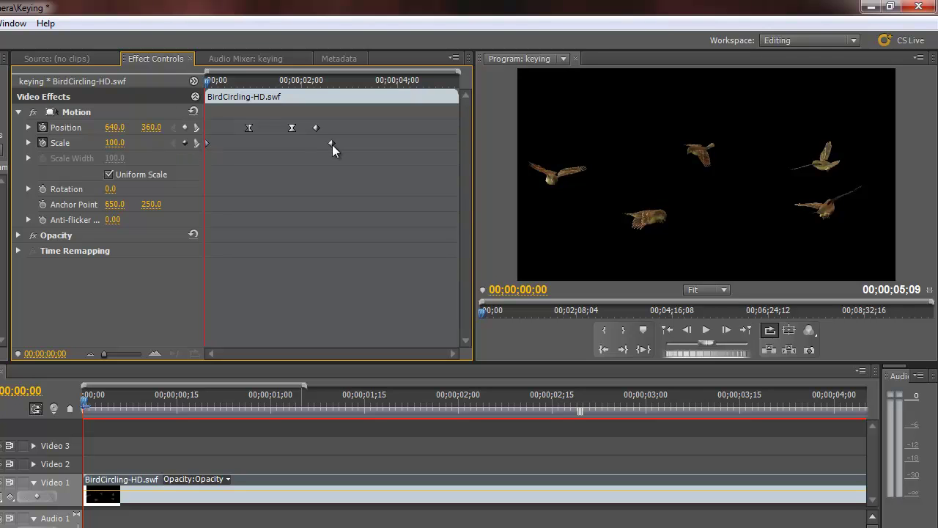
pyautogui.moveTo(209, 89)
pyautogui.mouseDown()
pyautogui.moveTo(339, 95)
pyautogui.moveTo(257, 84)
pyautogui.moveTo(198, 89)
pyautogui.mouseUp()
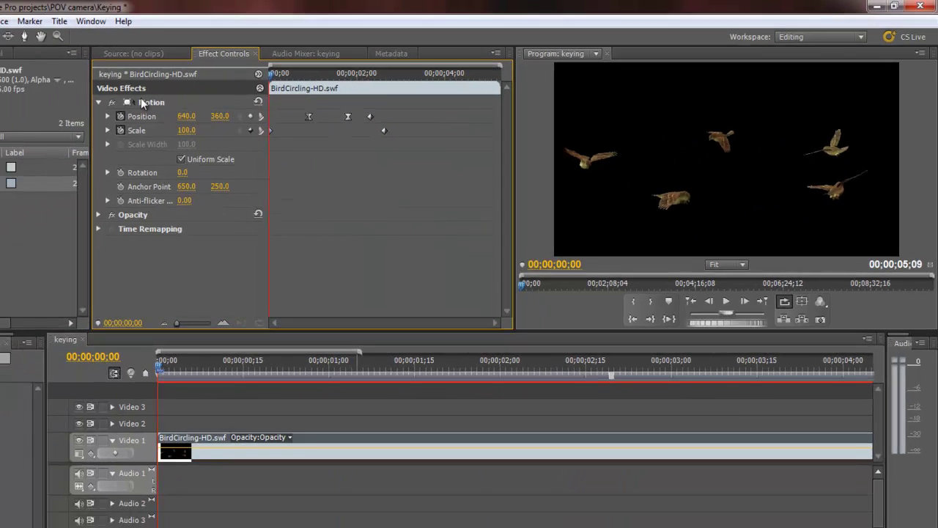
# Delete the Position keyframes, leaving position at 640.0, 360.0, and scrub to 00;00;01;28
pyautogui.click(121, 116)
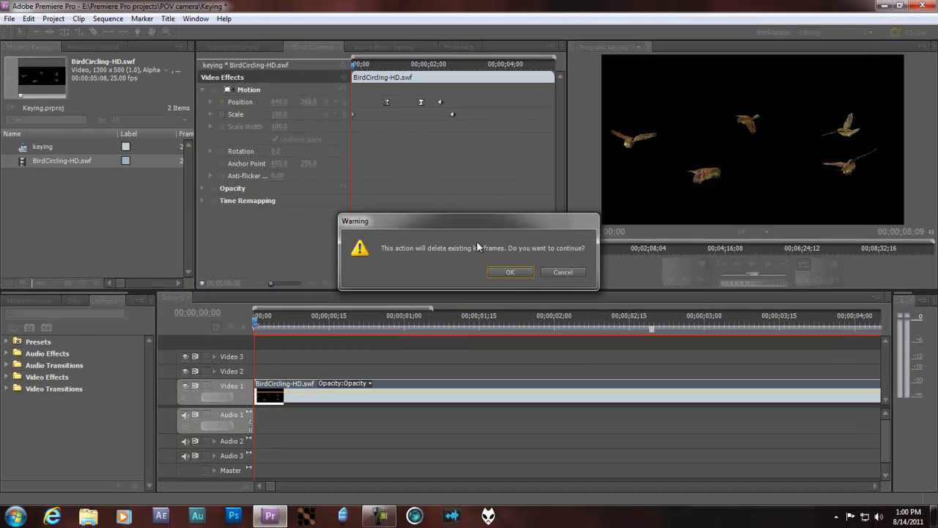
pyautogui.click(444, 317)
pyautogui.moveTo(356, 65); pyautogui.dragTo(429, 73)
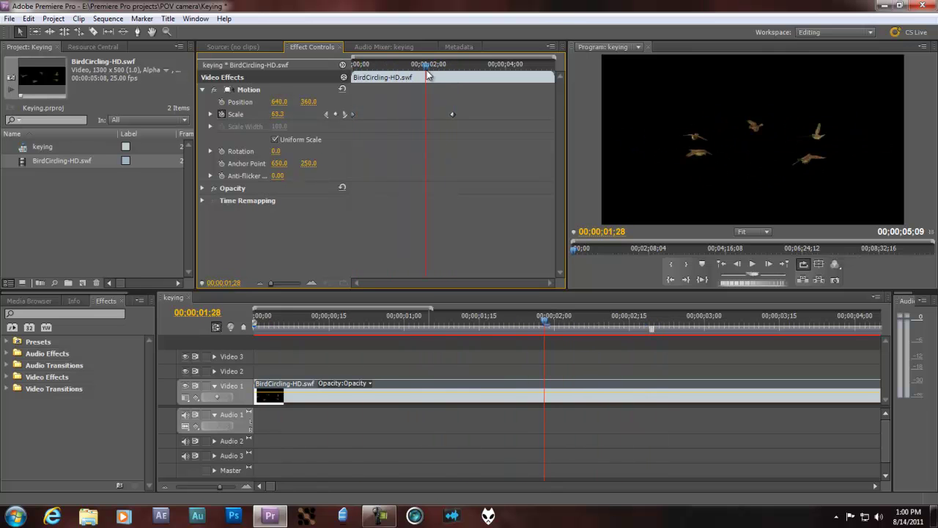
# Set the Scale keyframe to Hold interpolation and scrub across the second keyframe to check it
pyautogui.rightClick(353, 115)
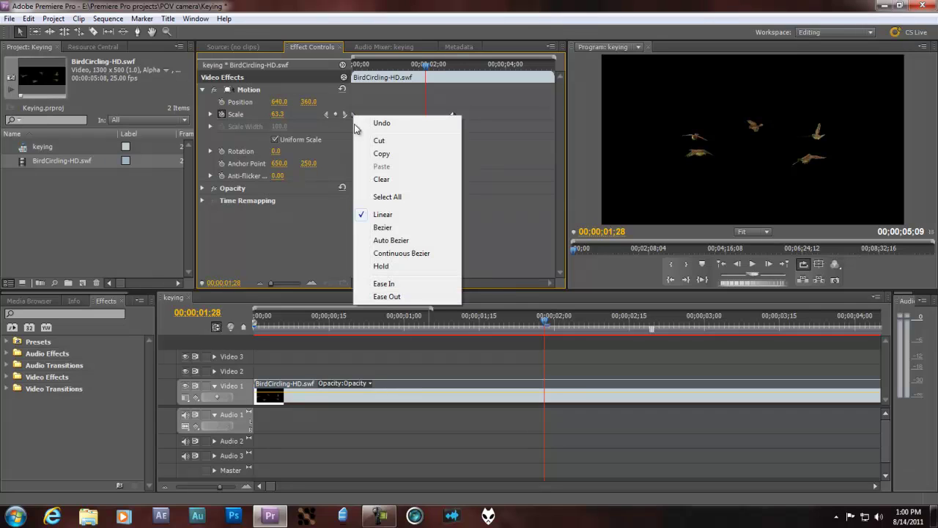
pyautogui.click(380, 267)
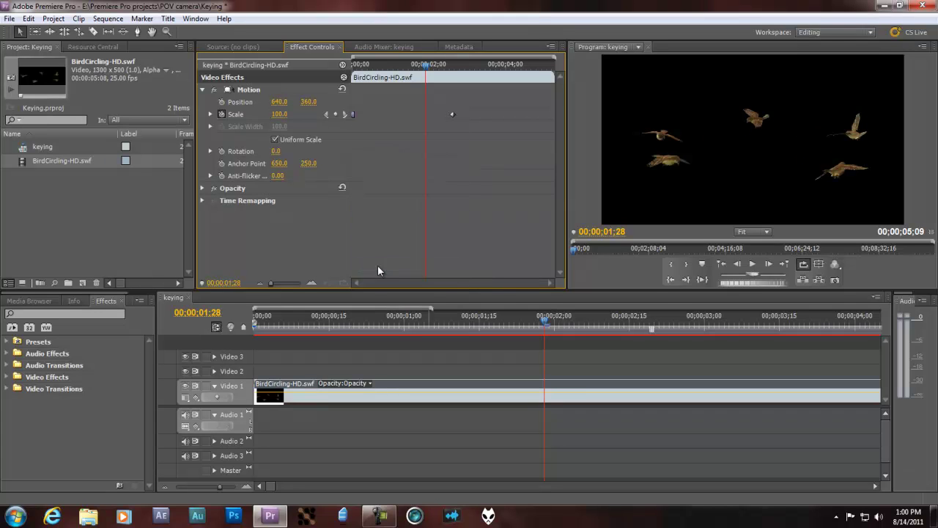
pyautogui.moveTo(425, 68)
pyautogui.mouseDown()
pyautogui.moveTo(357, 65)
pyautogui.moveTo(458, 67)
pyautogui.moveTo(437, 67)
pyautogui.mouseUp()
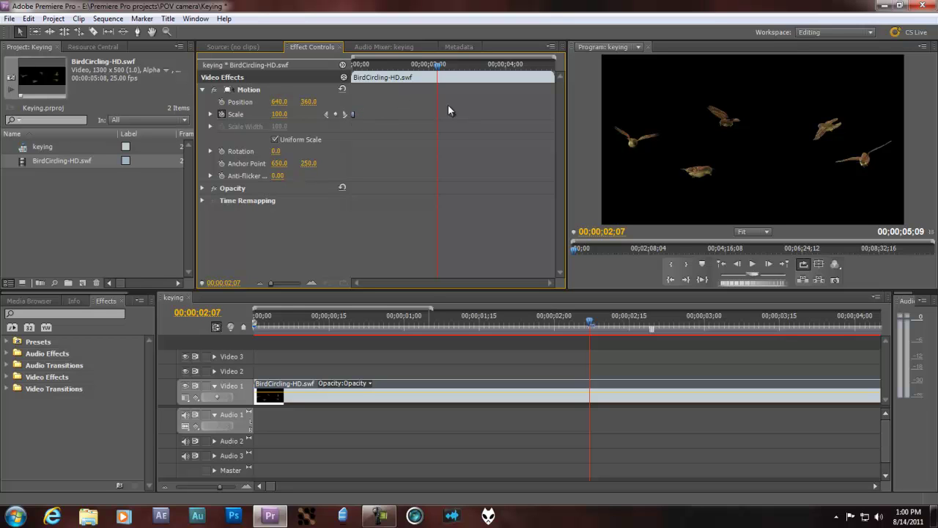
pyautogui.moveTo(438, 66); pyautogui.dragTo(448, 65)
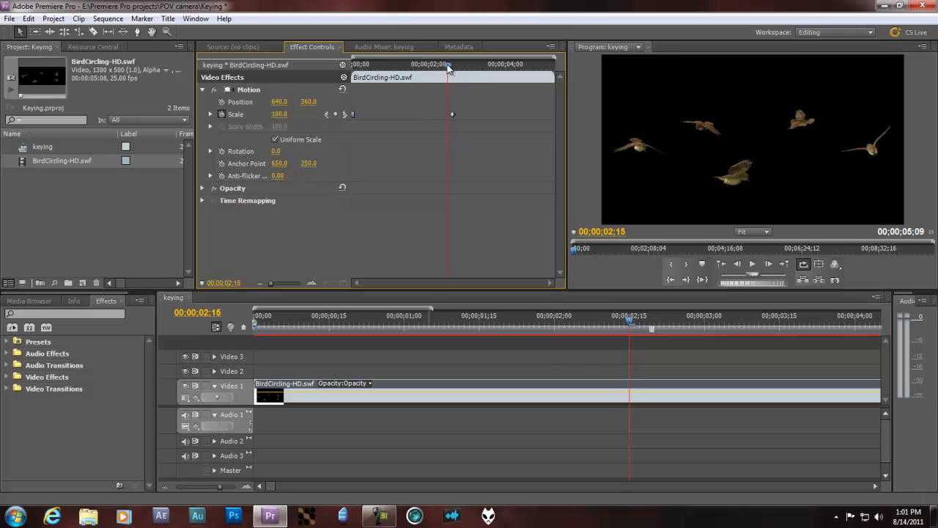
pyautogui.moveTo(446, 65)
pyautogui.mouseDown()
pyautogui.moveTo(402, 67)
pyautogui.moveTo(431, 73)
pyautogui.mouseUp()
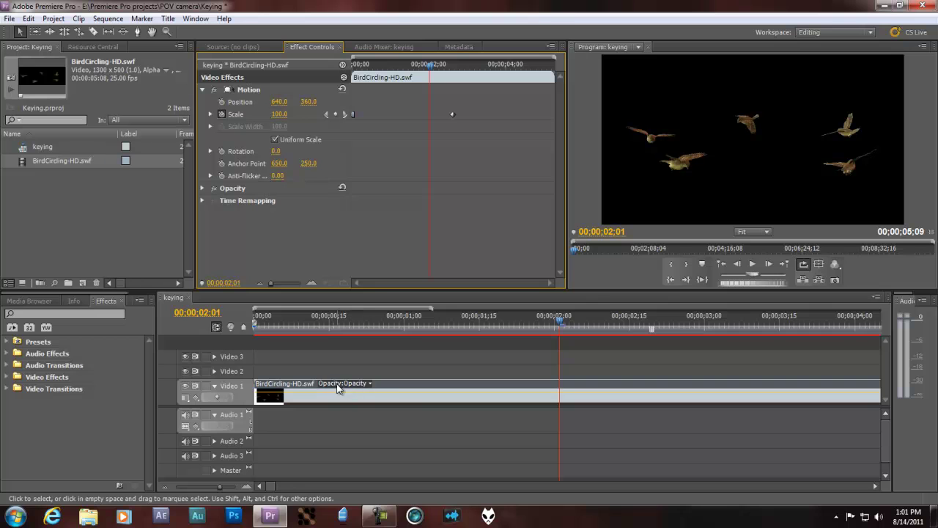
# Switch the timeline clip's keyframe display from Opacity to Motion > Scale
pyautogui.click(370, 384)
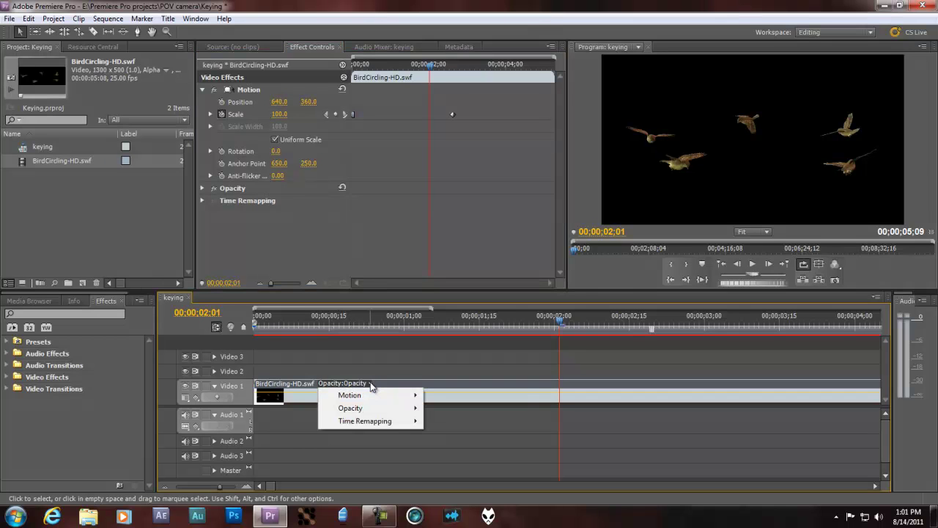
pyautogui.moveTo(361, 396)
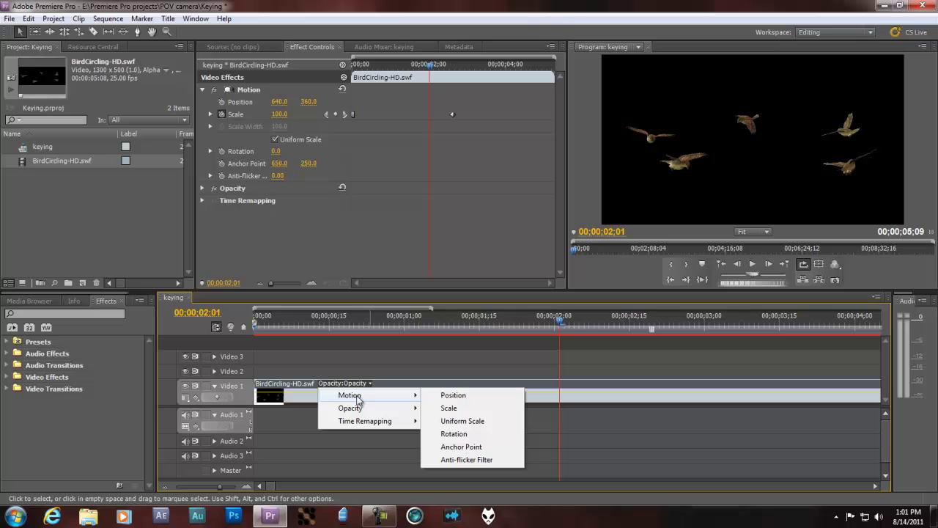
pyautogui.click(448, 408)
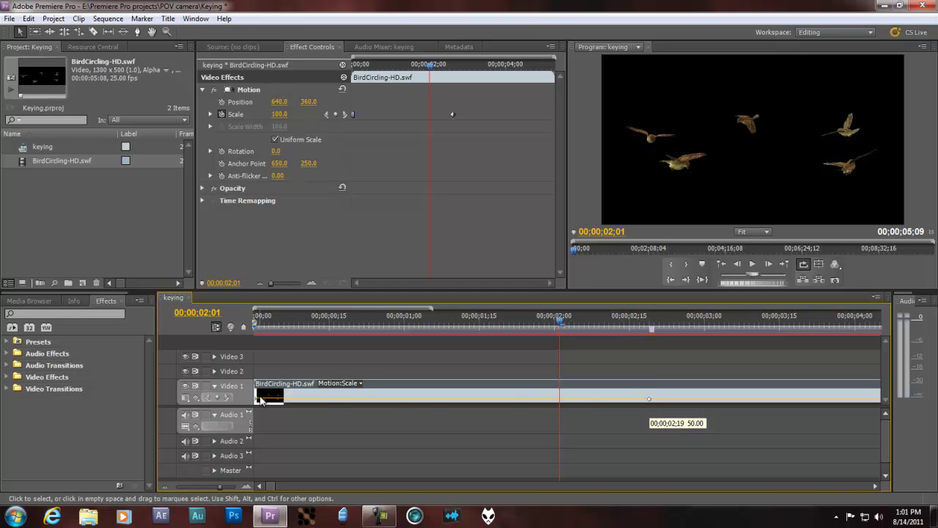
# Make the timeline Scale keyframe Bezier, shorten its handle, and scrub past it to preview
pyautogui.rightClick(649, 402)
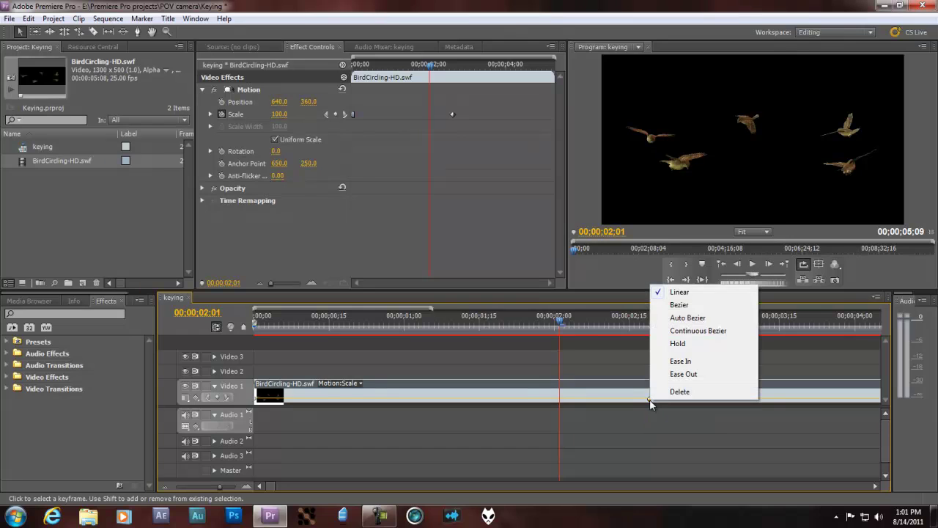
pyautogui.click(680, 305)
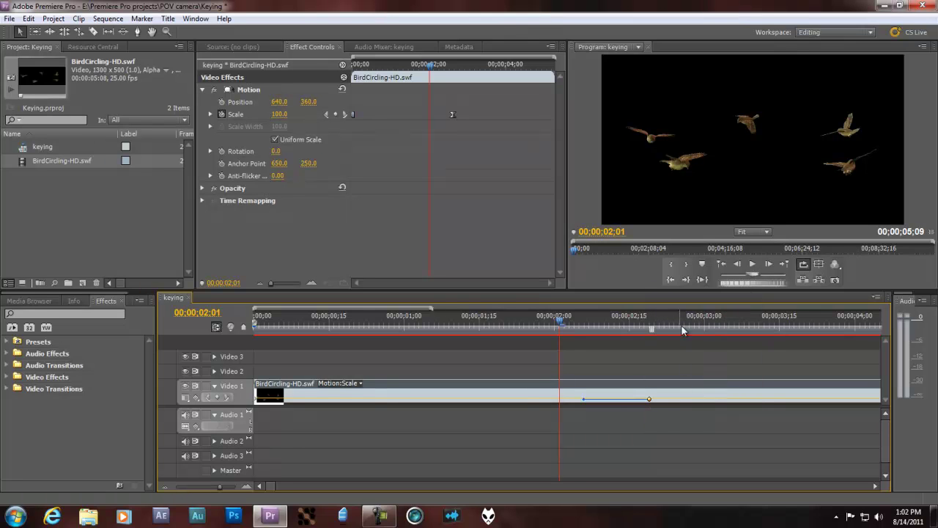
pyautogui.moveTo(584, 403); pyautogui.dragTo(628, 398)
pyautogui.moveTo(560, 321)
pyautogui.mouseDown()
pyautogui.moveTo(632, 329)
pyautogui.moveTo(654, 342)
pyautogui.moveTo(574, 330)
pyautogui.mouseUp()
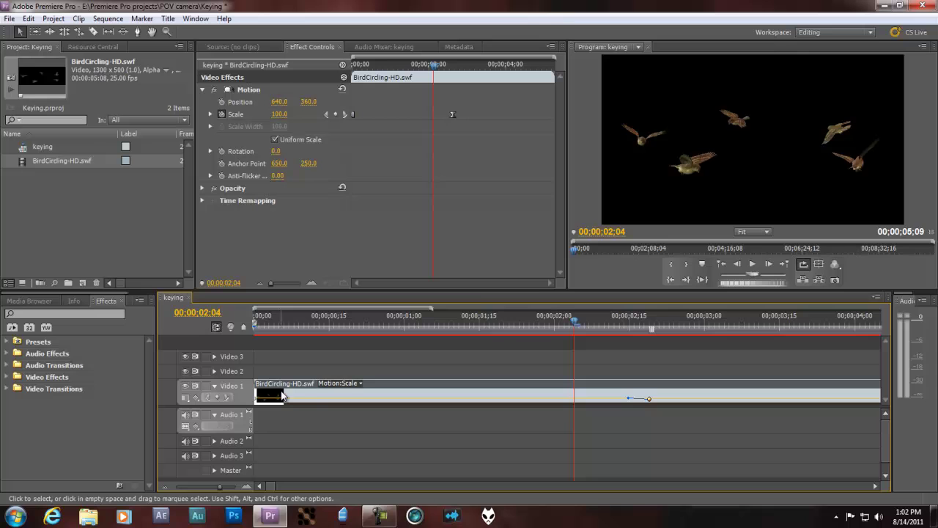
# Display Time Remapping > Speed and drag the speed line down so the sequence lasts 00;00;08;08
pyautogui.click(359, 384)
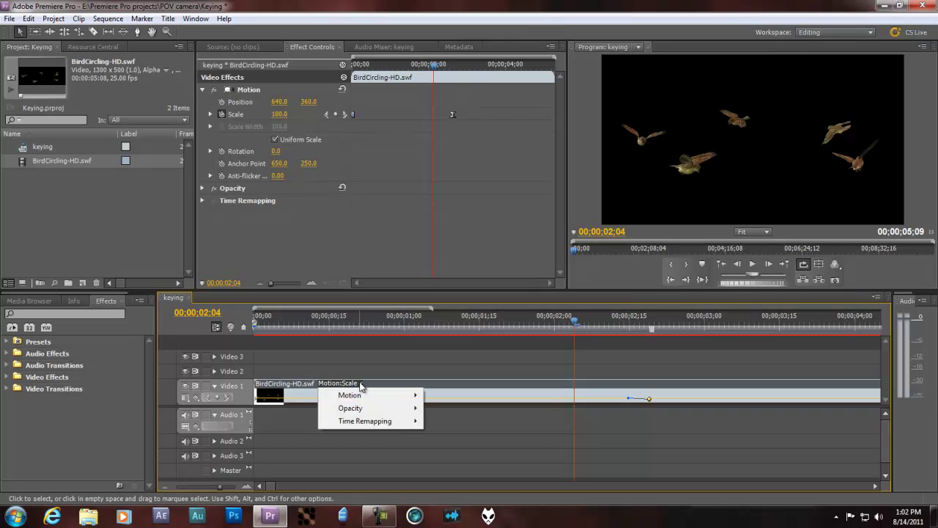
pyautogui.moveTo(361, 423)
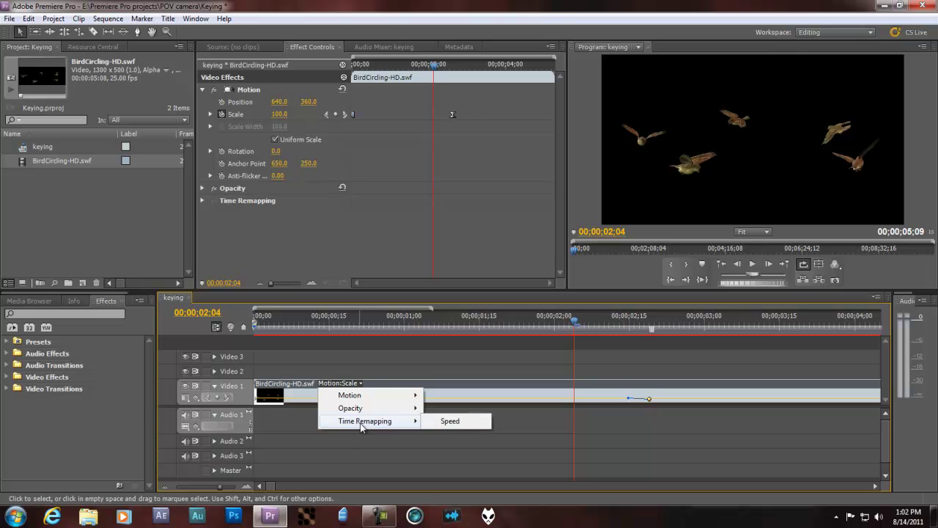
pyautogui.click(451, 421)
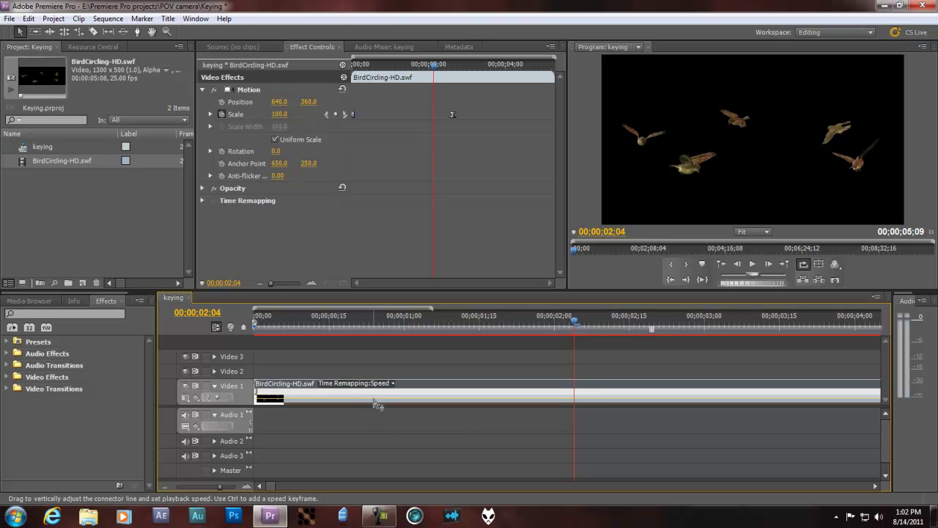
pyautogui.moveTo(375, 400)
pyautogui.mouseDown()
pyautogui.moveTo(376, 379)
pyautogui.moveTo(376, 432)
pyautogui.moveTo(384, 382)
pyautogui.moveTo(379, 418)
pyautogui.mouseUp()
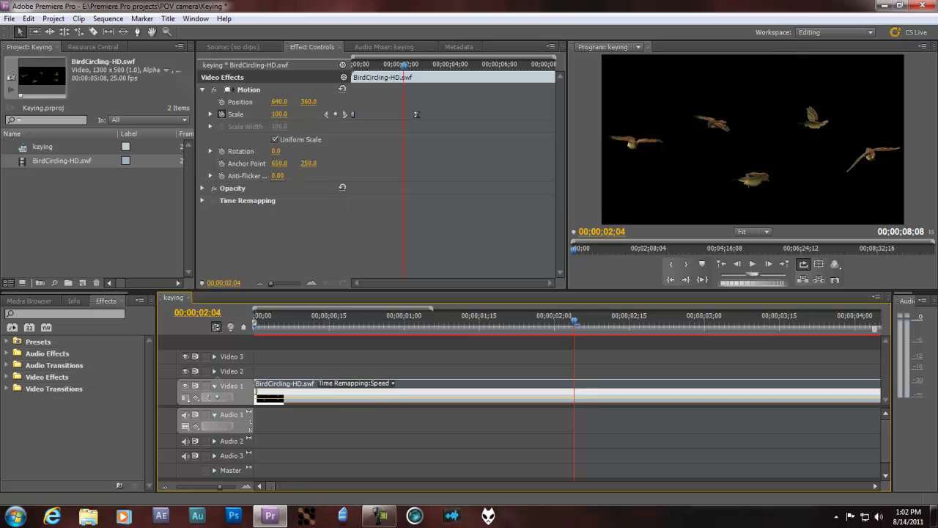
# Try Video 1's frames, head-and-tail and head-only display styles, finishing with Show Name Only
pyautogui.click(185, 399)
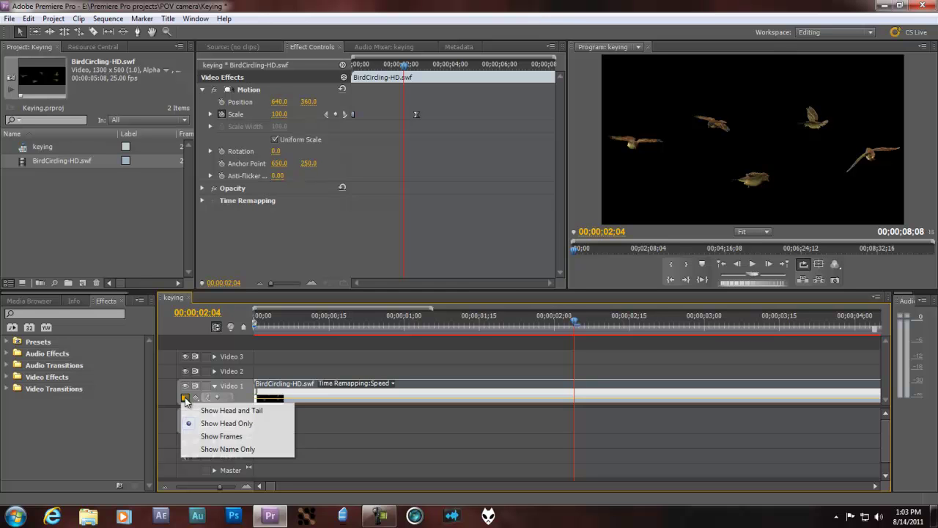
pyautogui.click(206, 441)
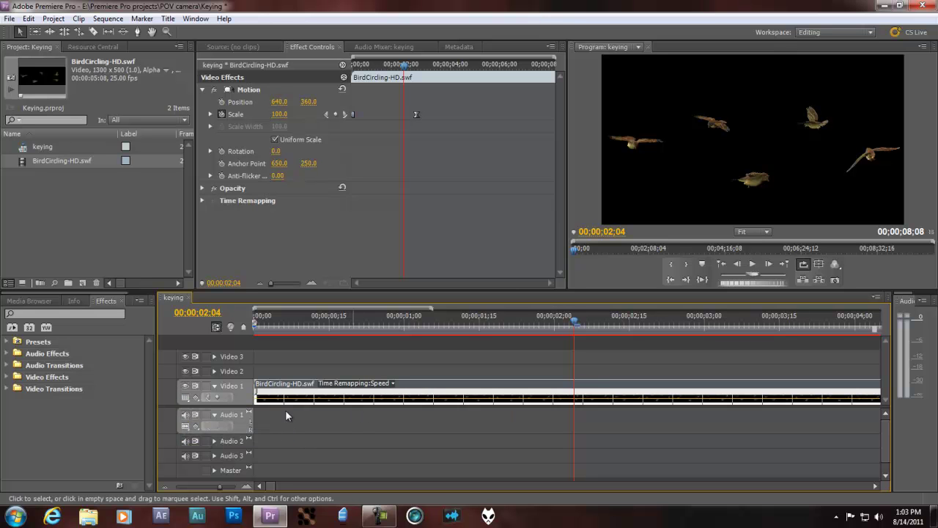
pyautogui.click(185, 397)
pyautogui.click(208, 412)
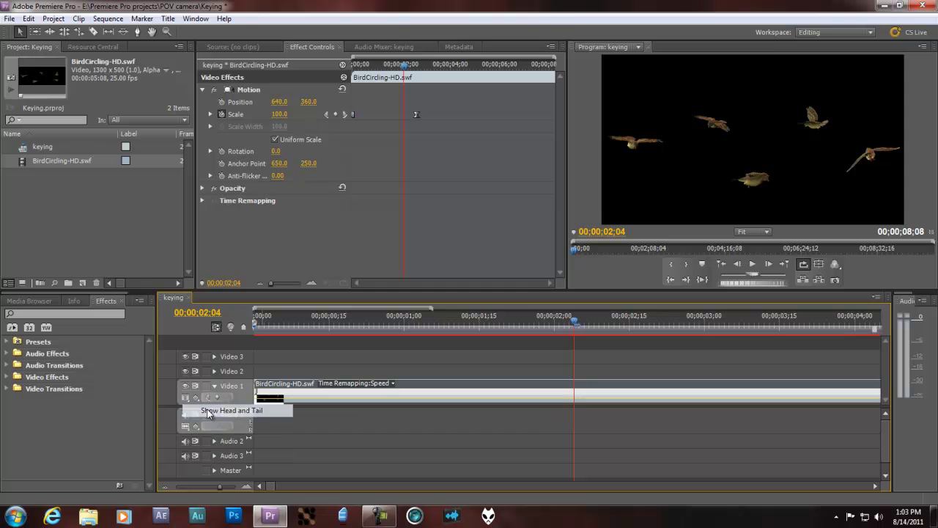
pyautogui.click(184, 398)
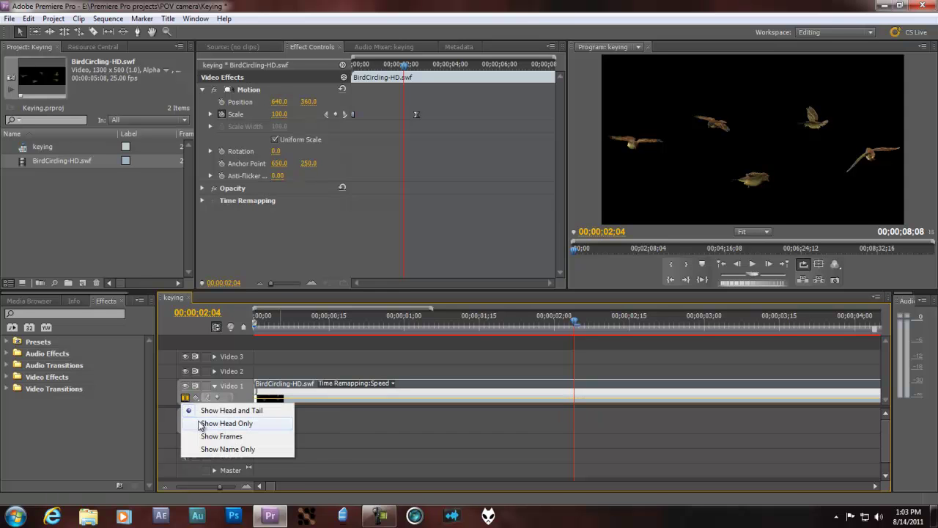
pyautogui.click(206, 424)
pyautogui.click(184, 397)
pyautogui.click(209, 448)
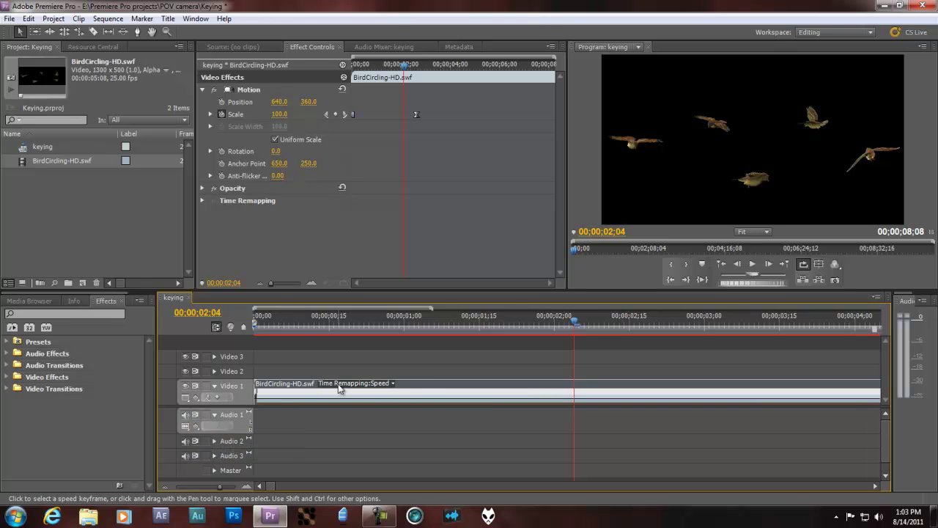